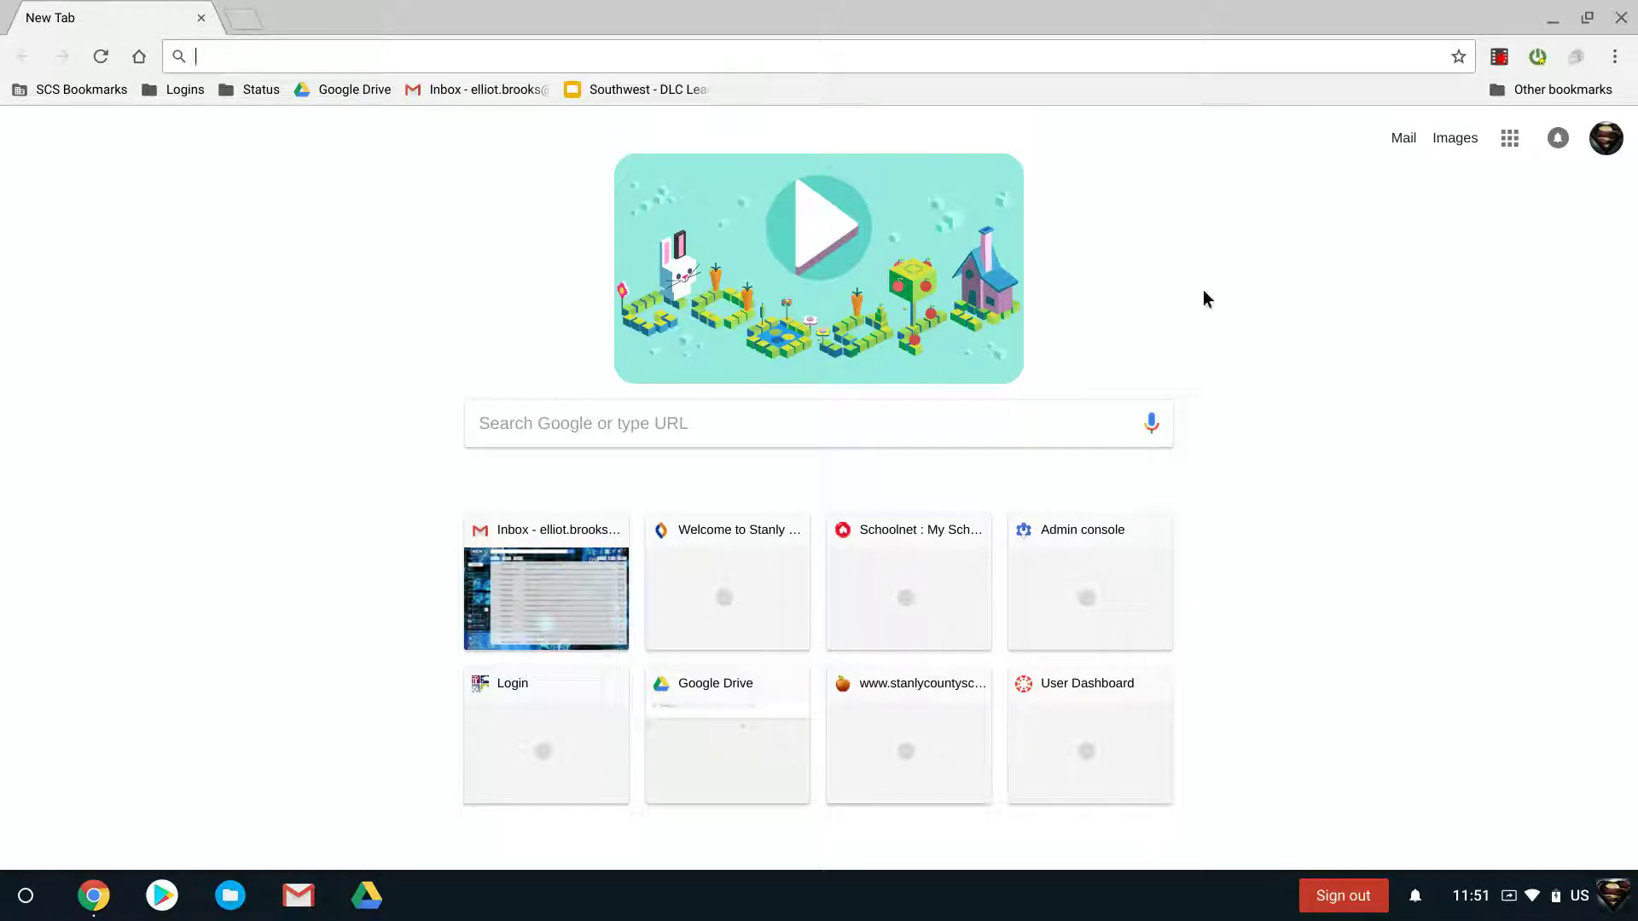
- Open Chrome's Settings page from the three-dot menu
click(1615, 56)
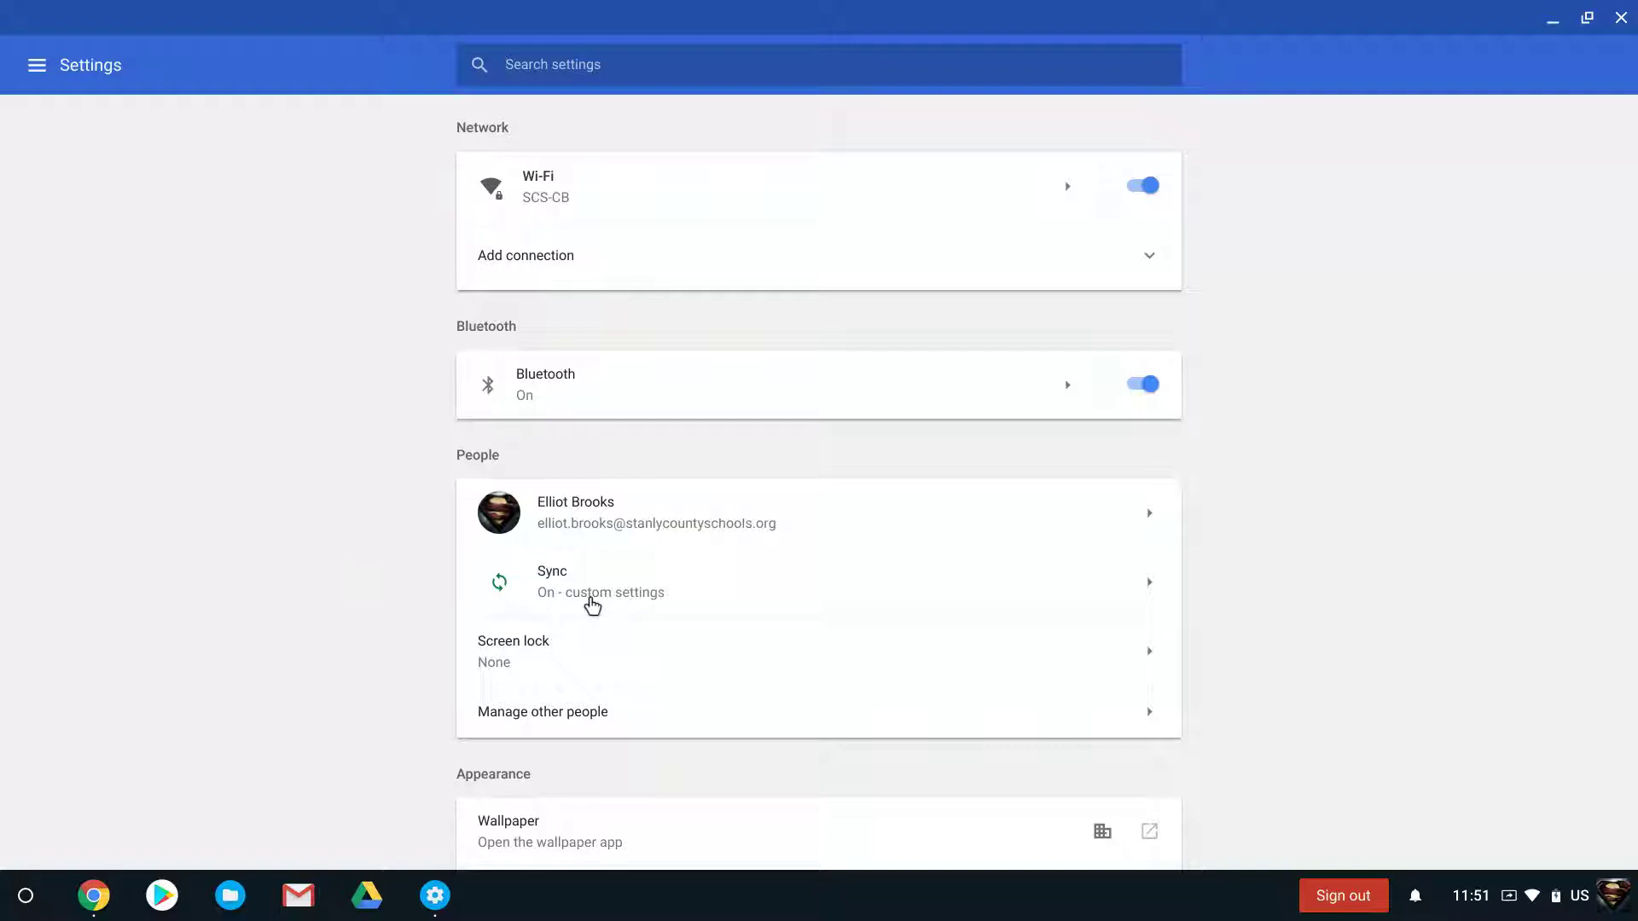
- Open the Sync settings under People to reach advanced sync options
click(572, 592)
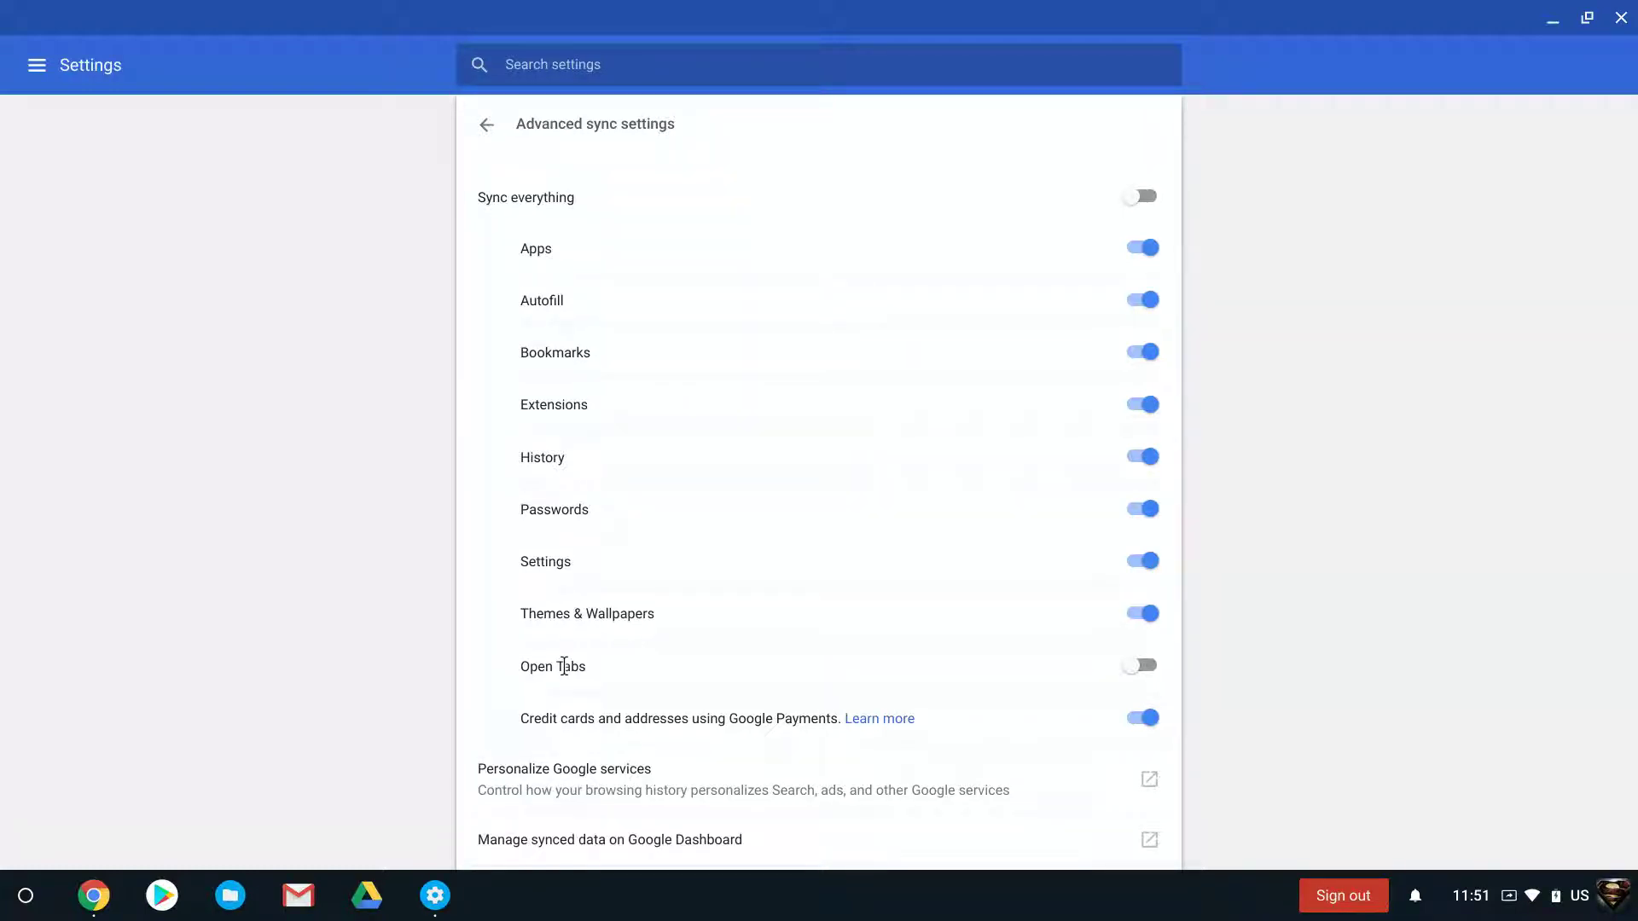
scroll(564, 667, down, 2)
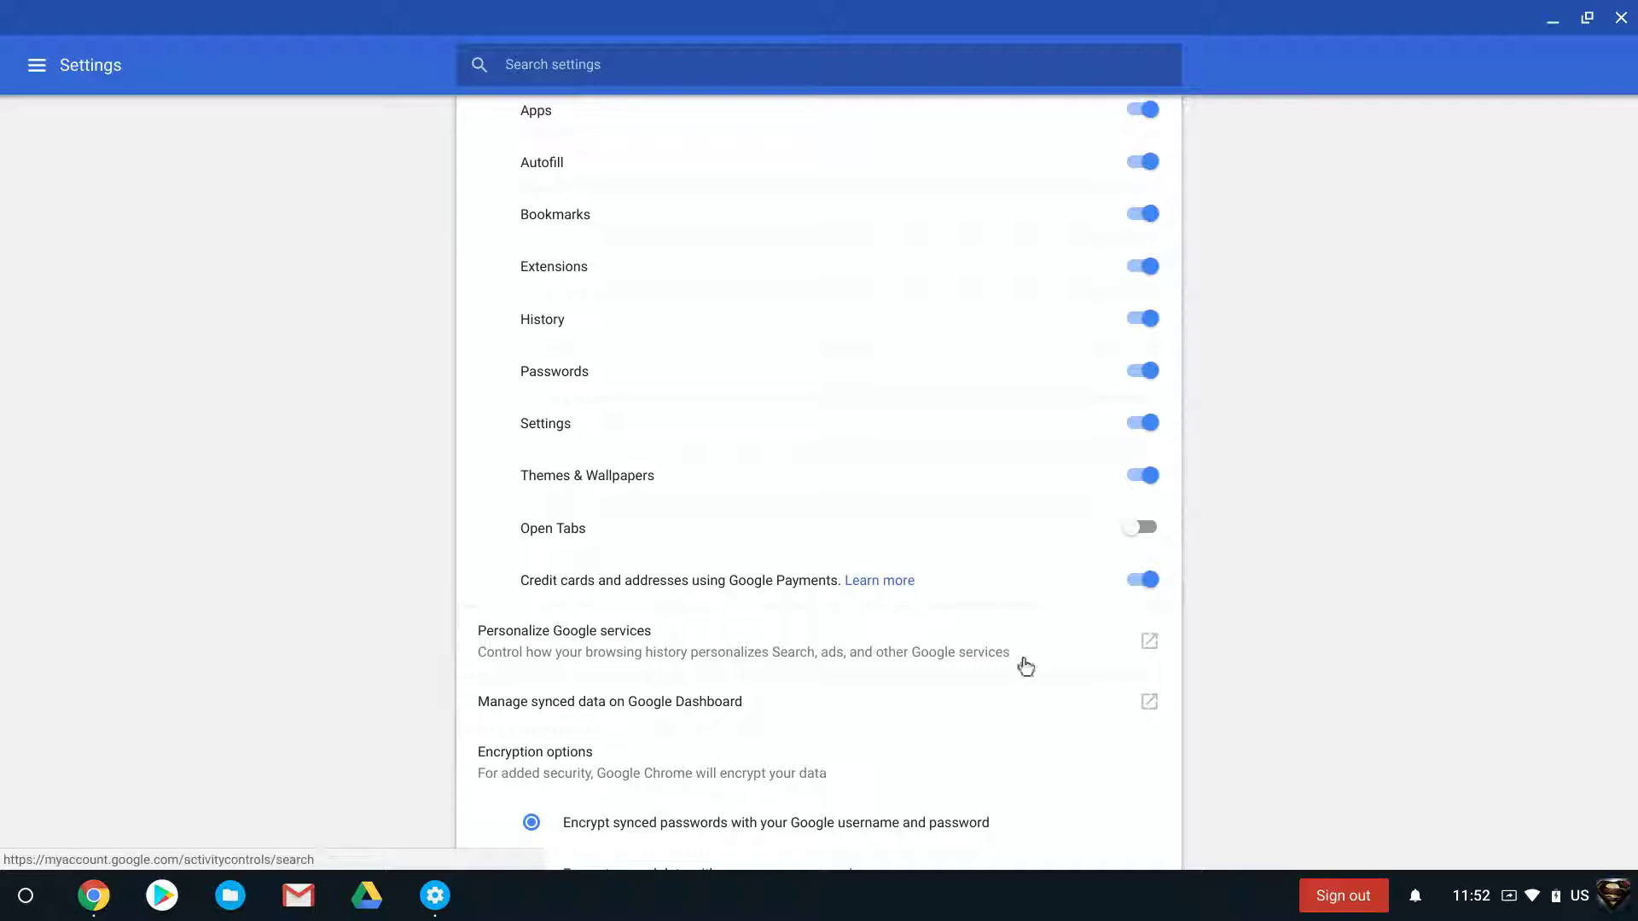
- Open the Google Dashboard's Data from Chrome sync page to view synced item counts
click(1150, 701)
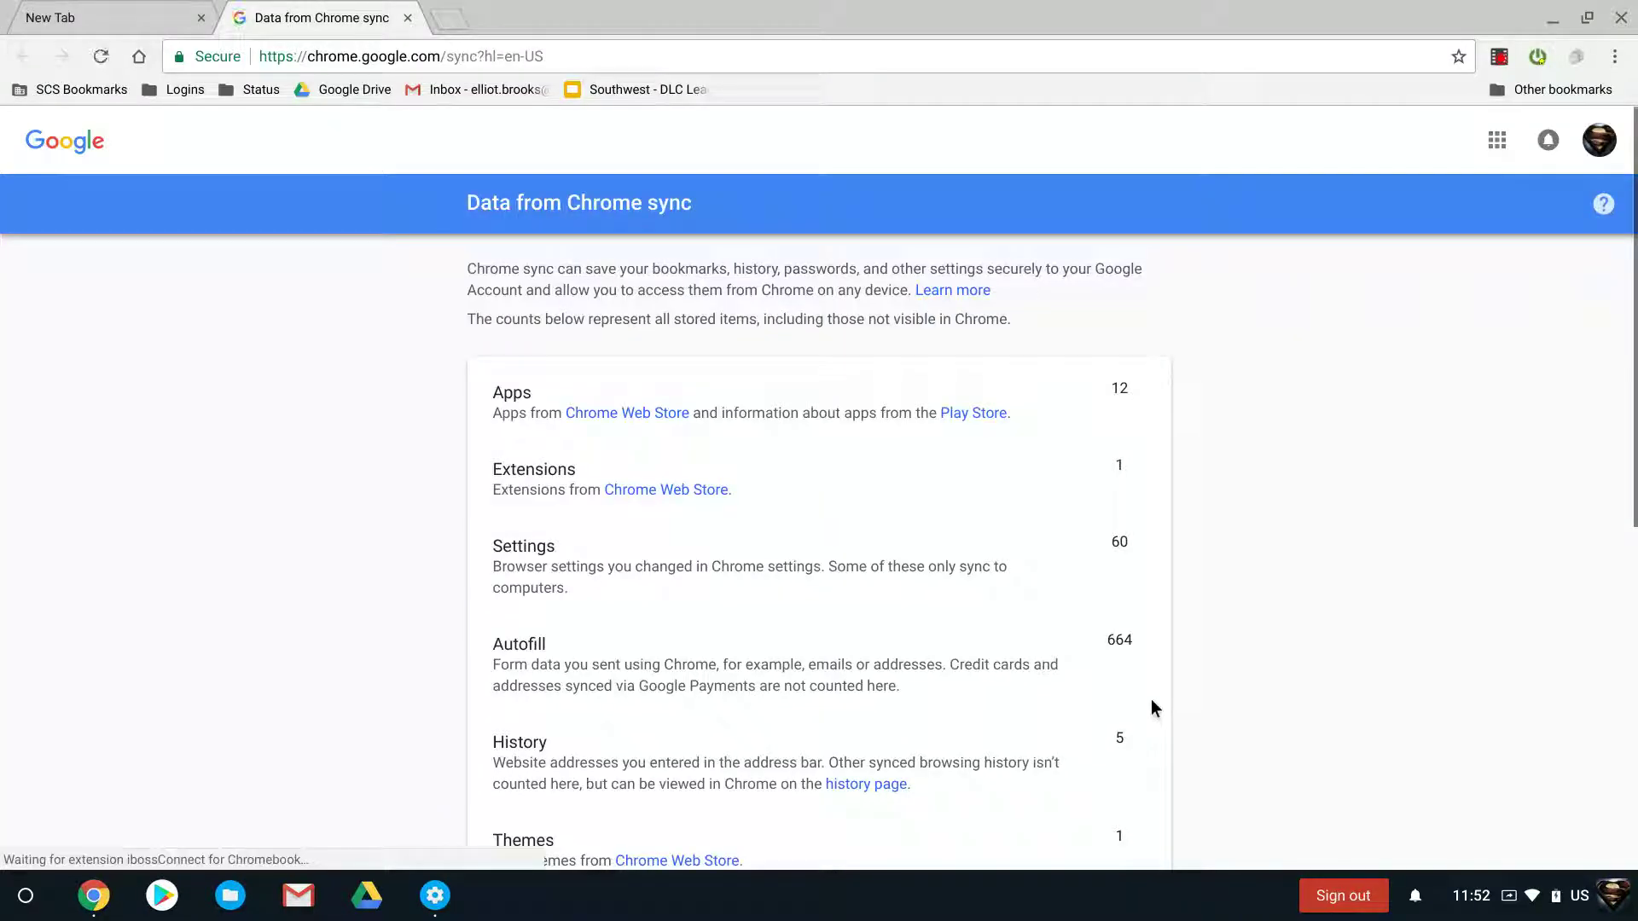
scroll(1166, 363, down, 1)
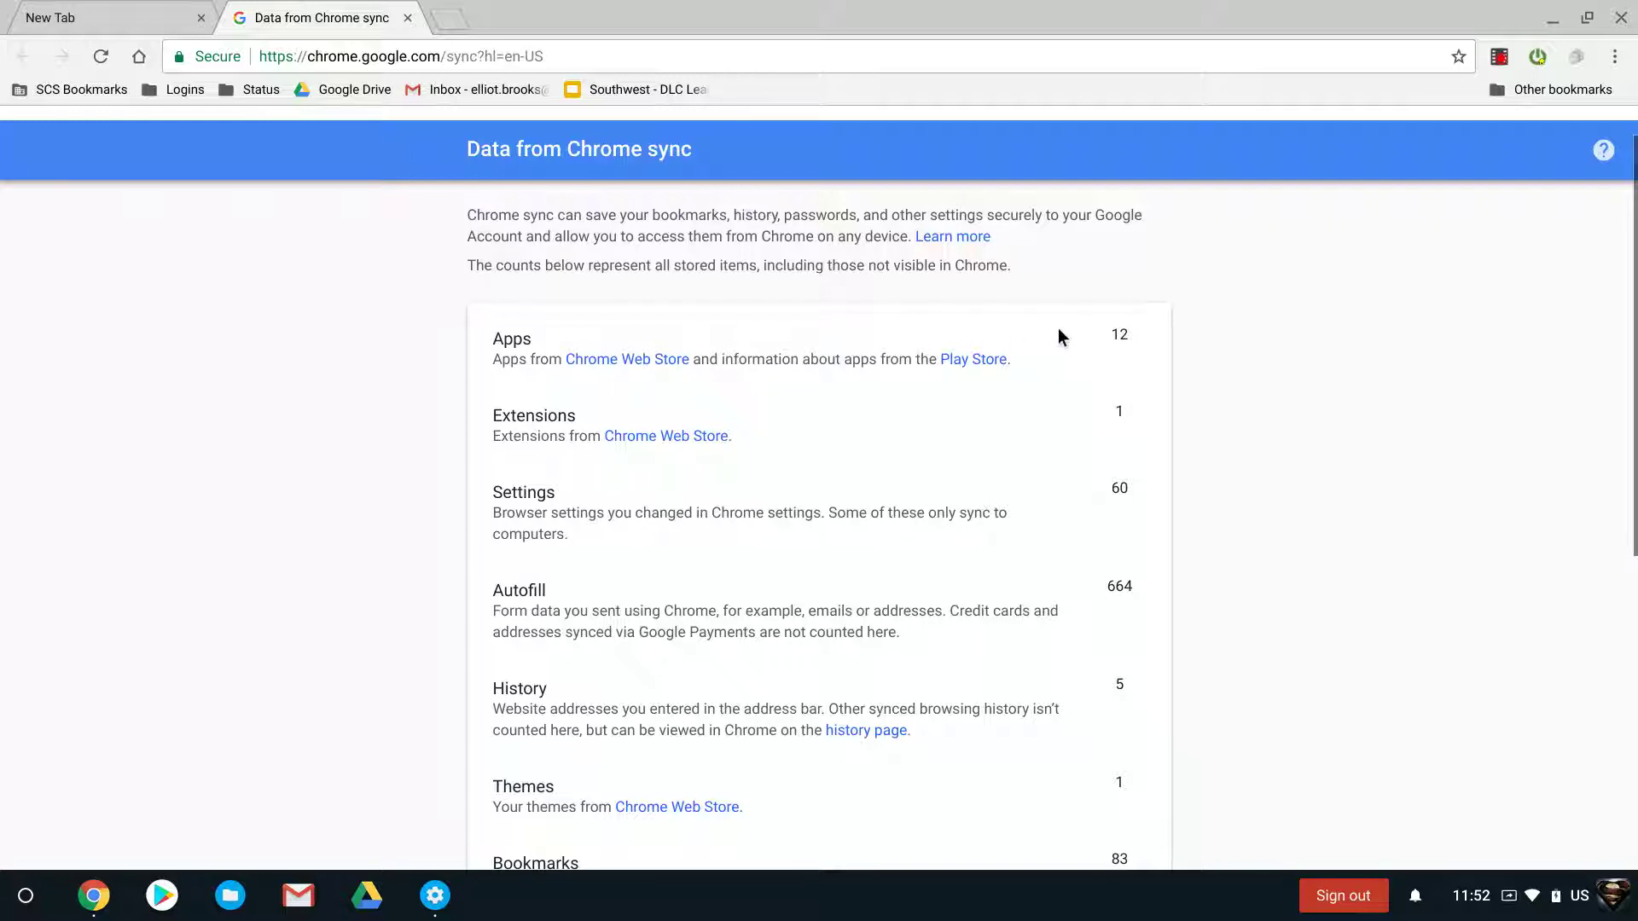
scroll(1123, 342, down, 1)
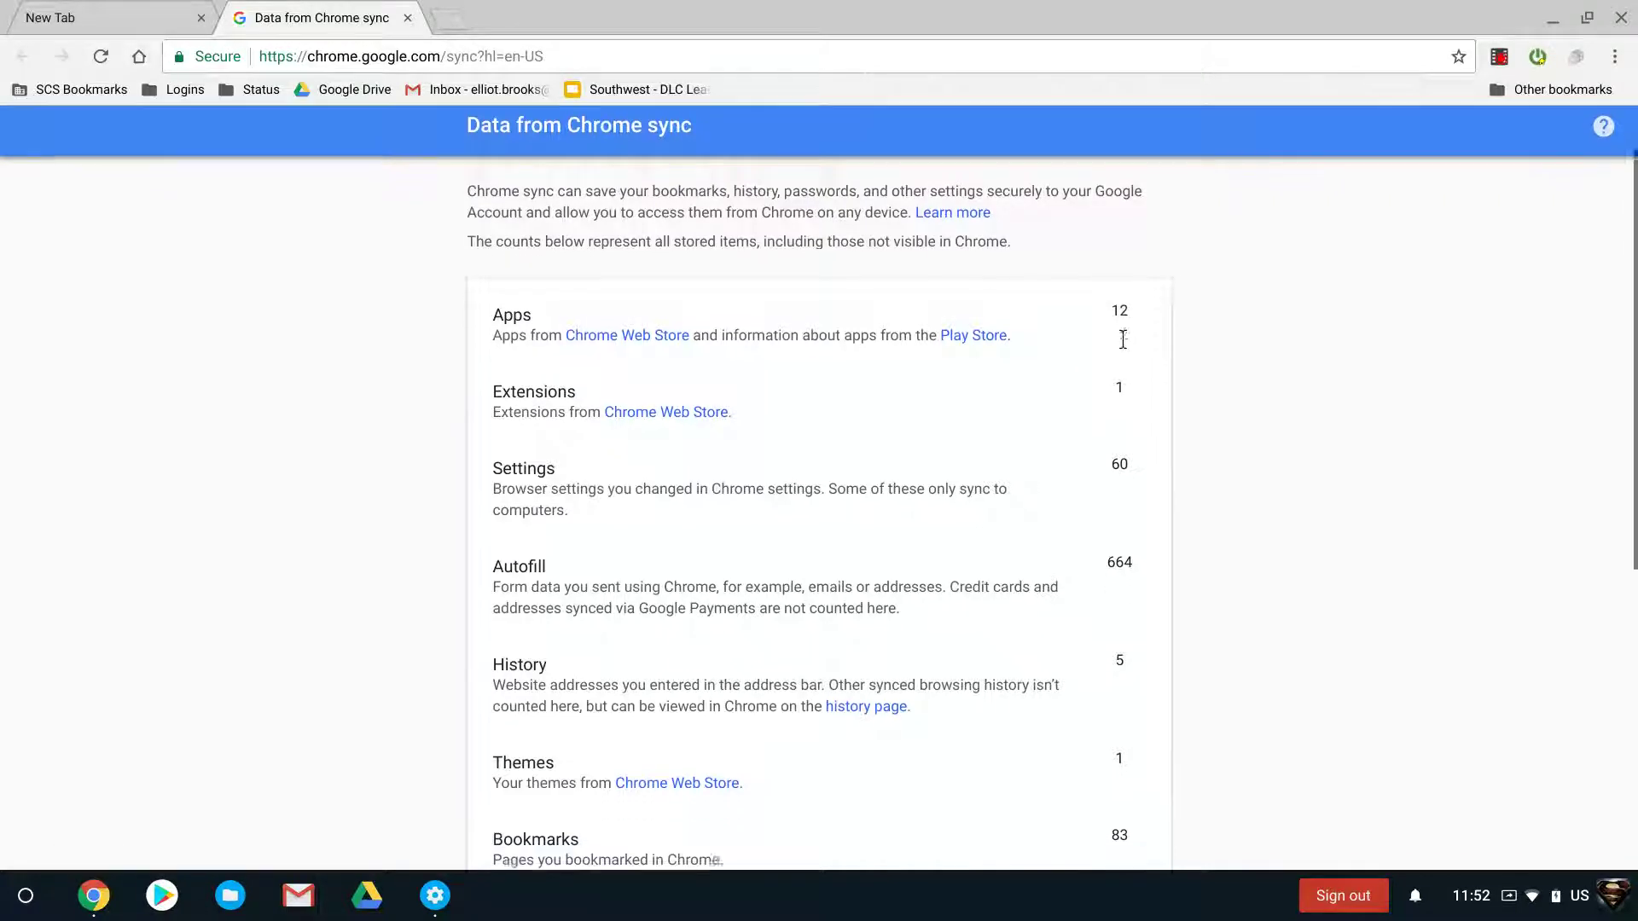
scroll(1122, 342, down, 1)
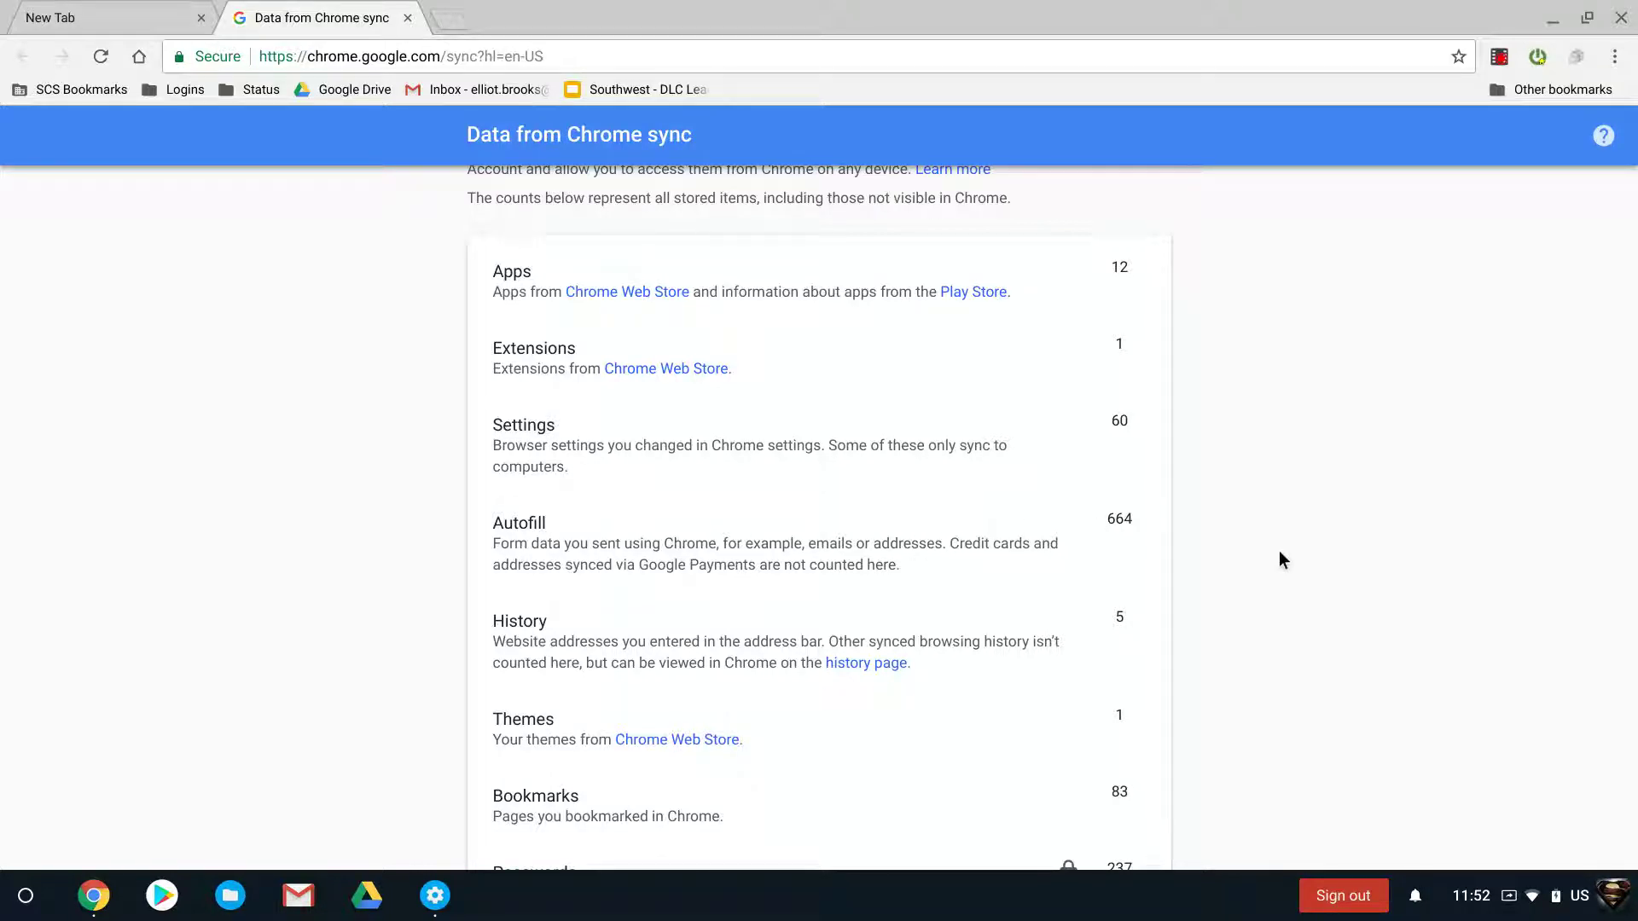
scroll(1279, 551, down, 4)
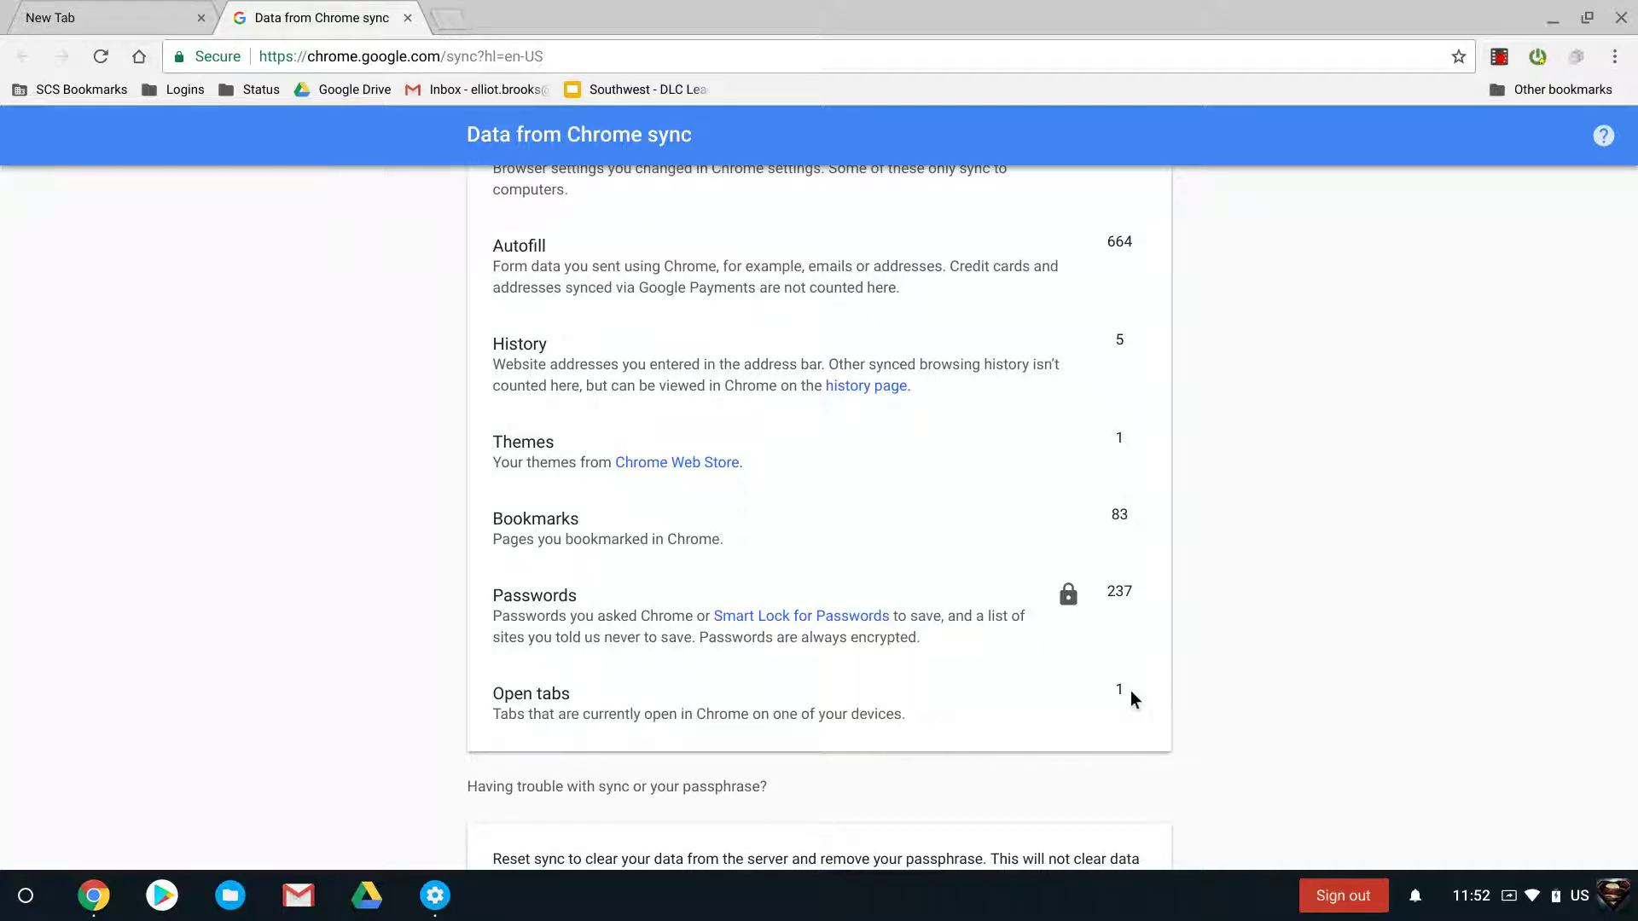
scroll(939, 687, down, 3)
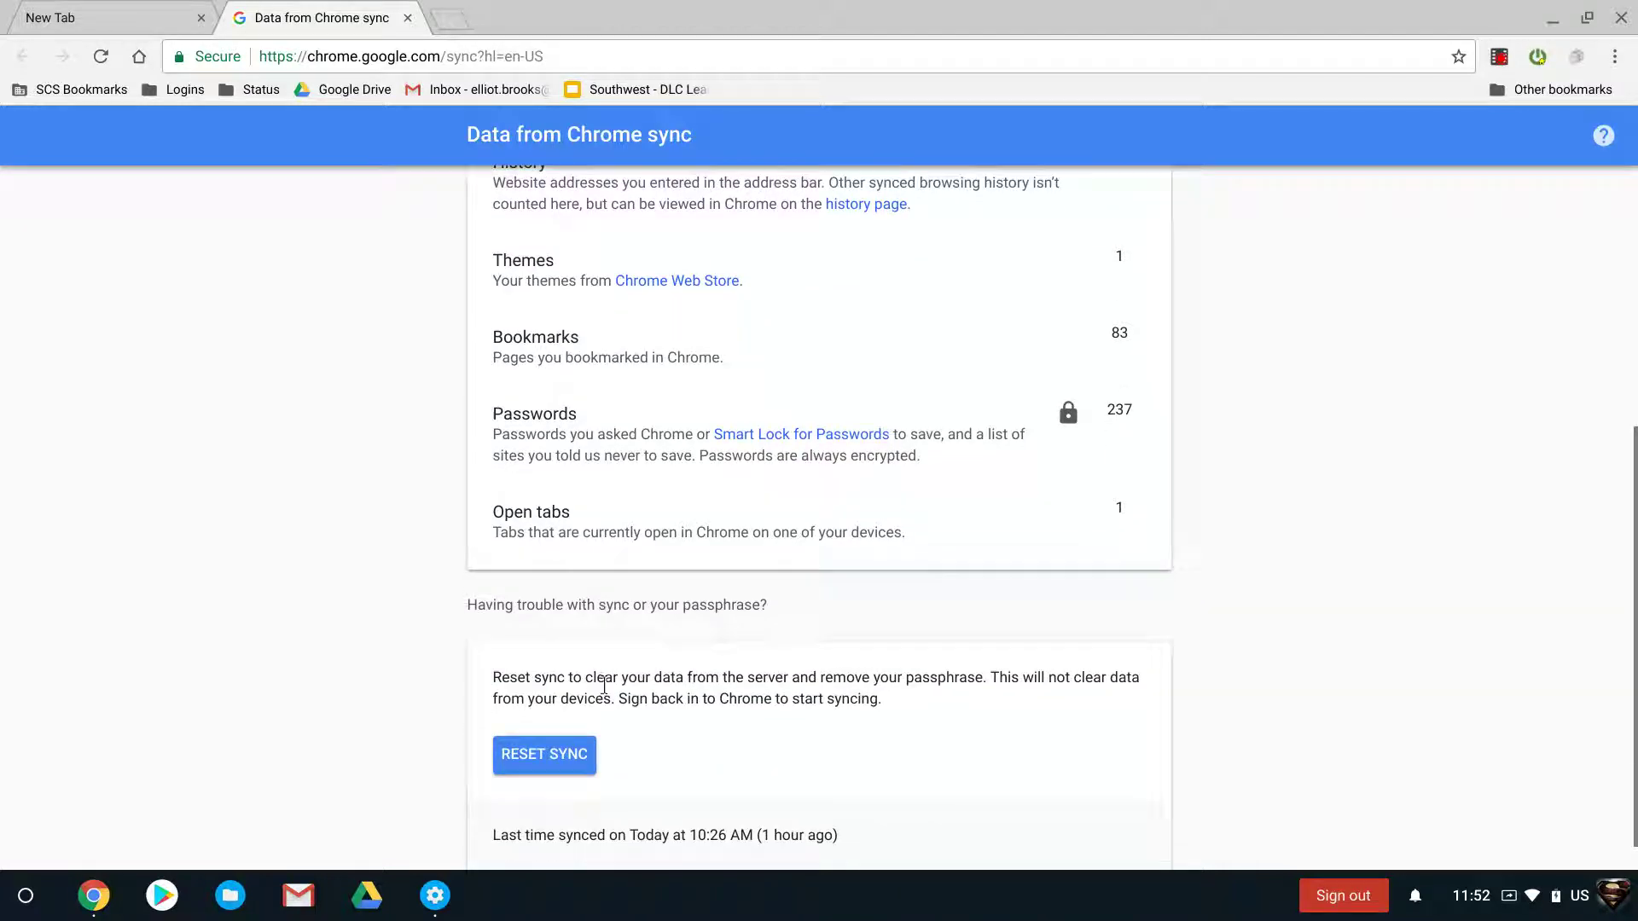